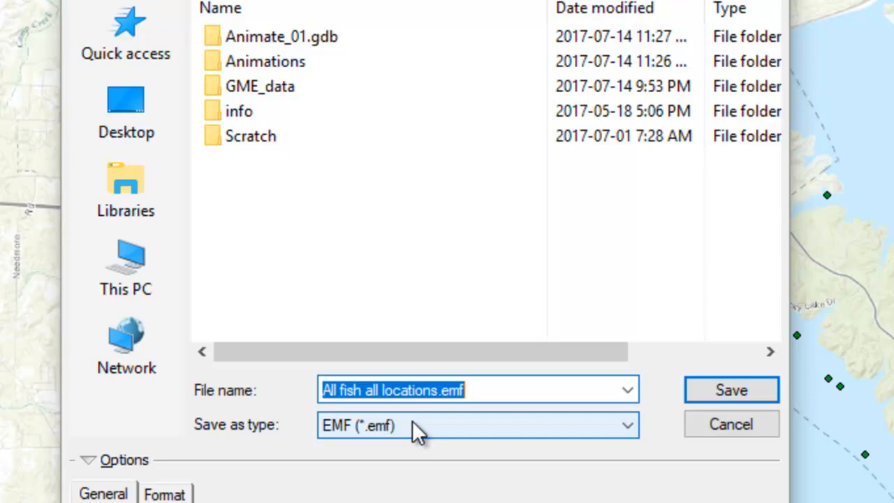
# - Set the map export type to JPEG and the destination to the GIS Class folder on the desktop
pyautogui.click(412, 423)
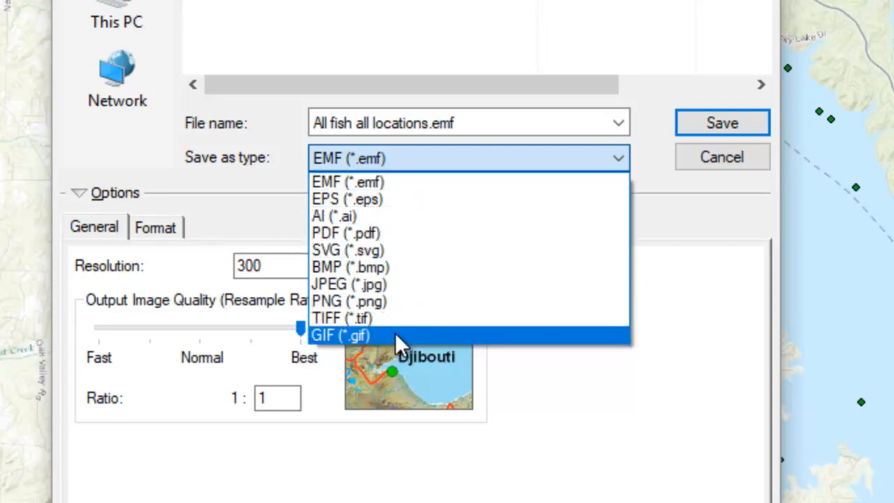
pyautogui.click(399, 285)
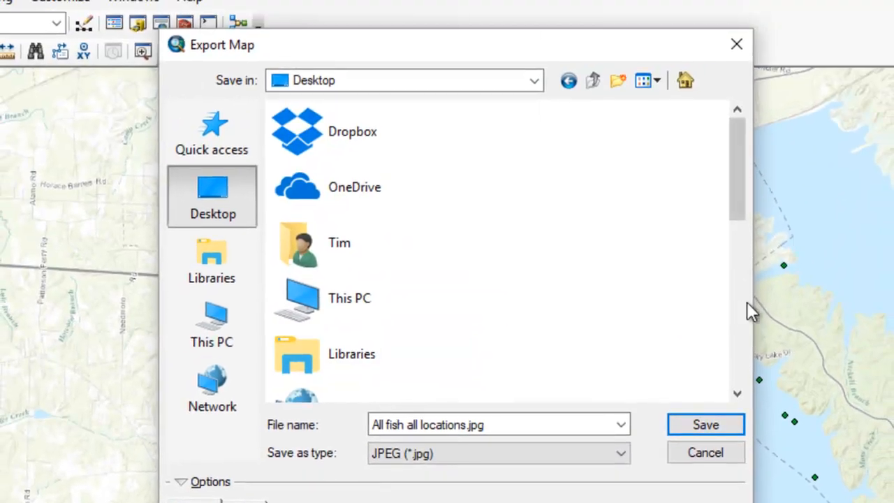
pyautogui.click(745, 304)
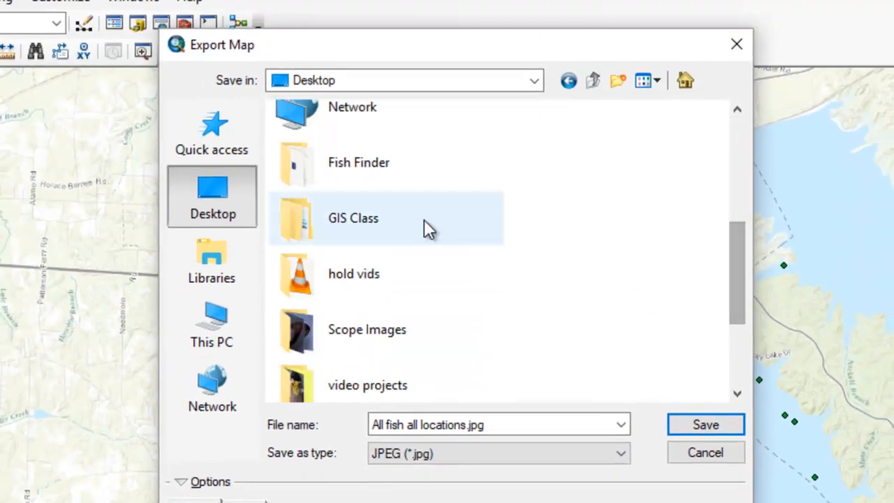
pyautogui.doubleClick(360, 210)
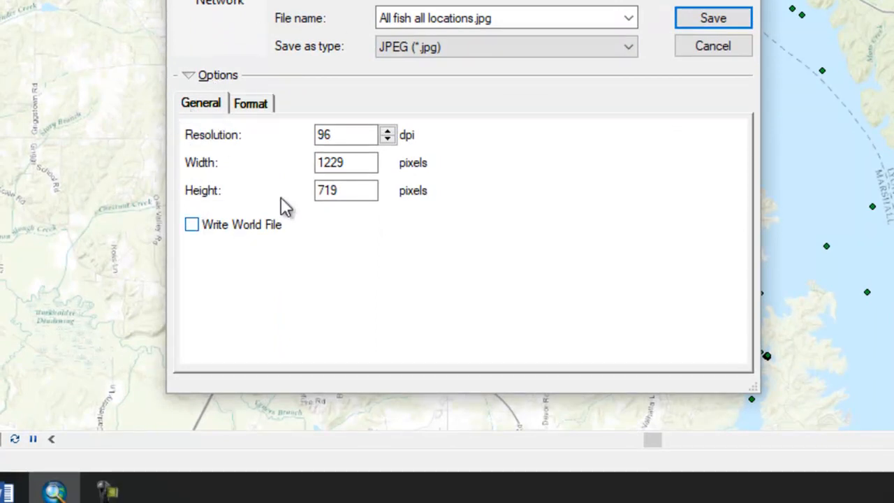
# - Set the export resolution to 300 dpi, check the JPEG format settings and save All fish all locations.jpg
pyautogui.moveTo(361, 134); pyautogui.dragTo(200, 143)
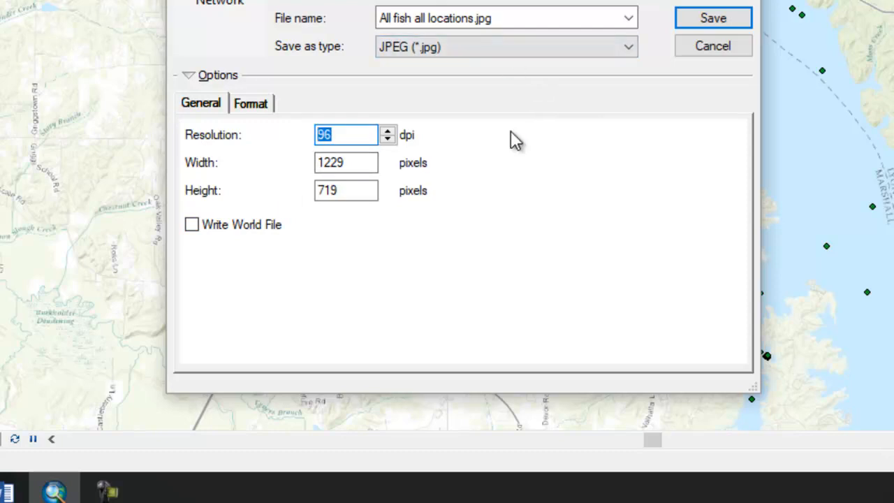
pyautogui.write('300')
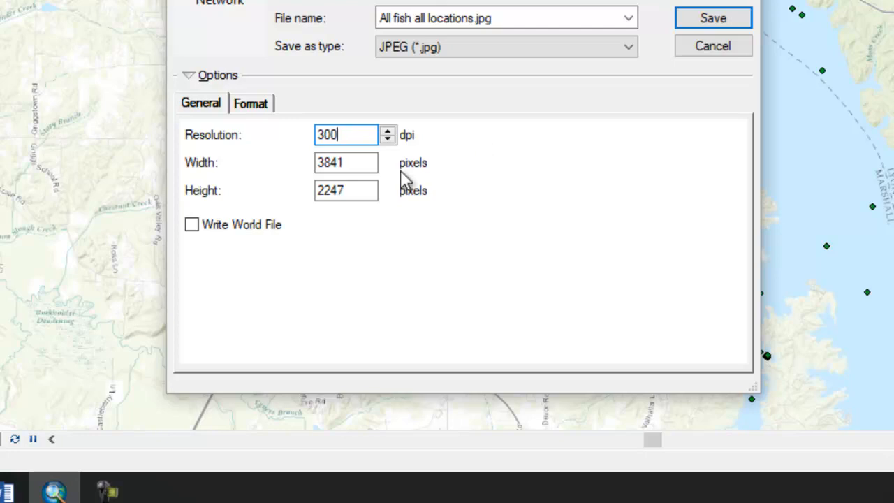
pyautogui.click(251, 106)
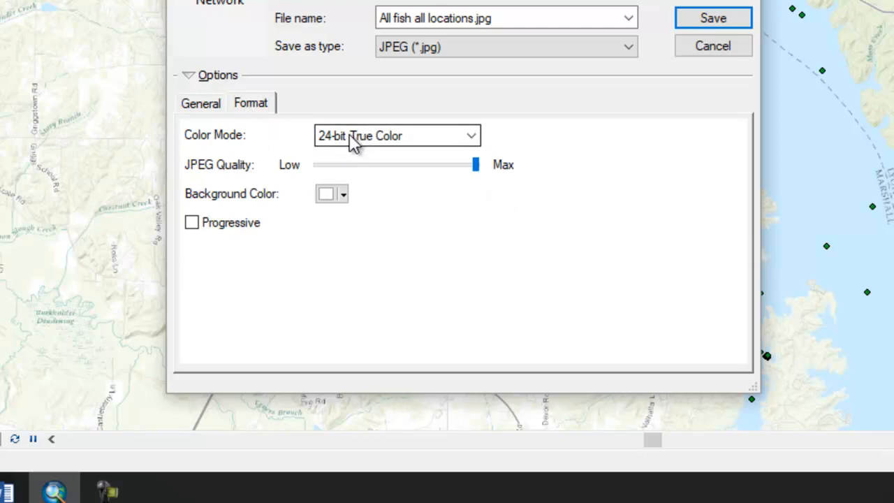
pyautogui.click(195, 103)
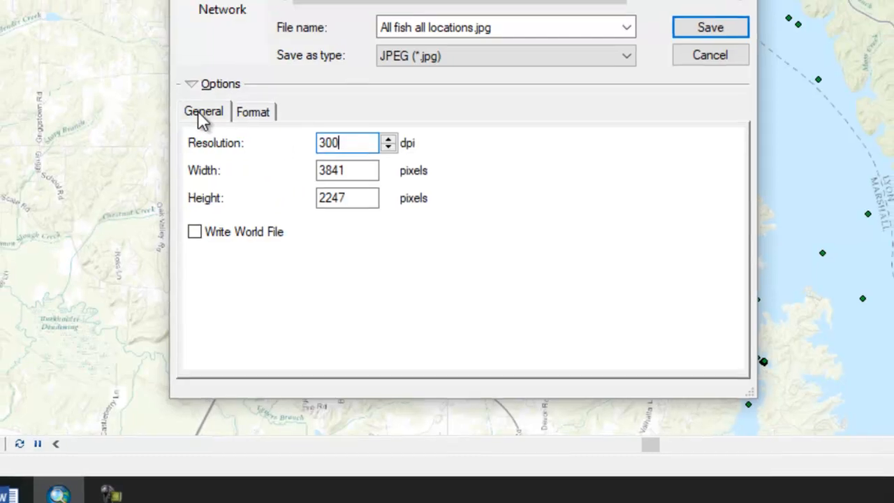
pyautogui.click(251, 105)
pyautogui.click(202, 105)
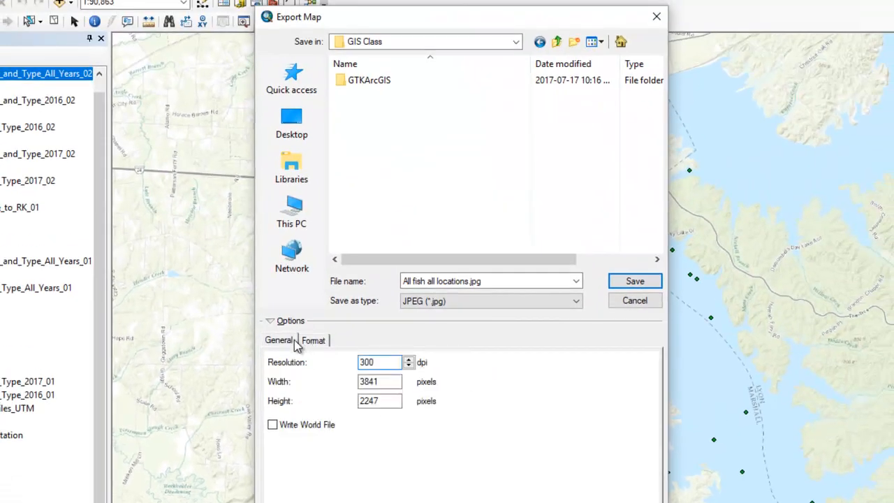
pyautogui.click(632, 282)
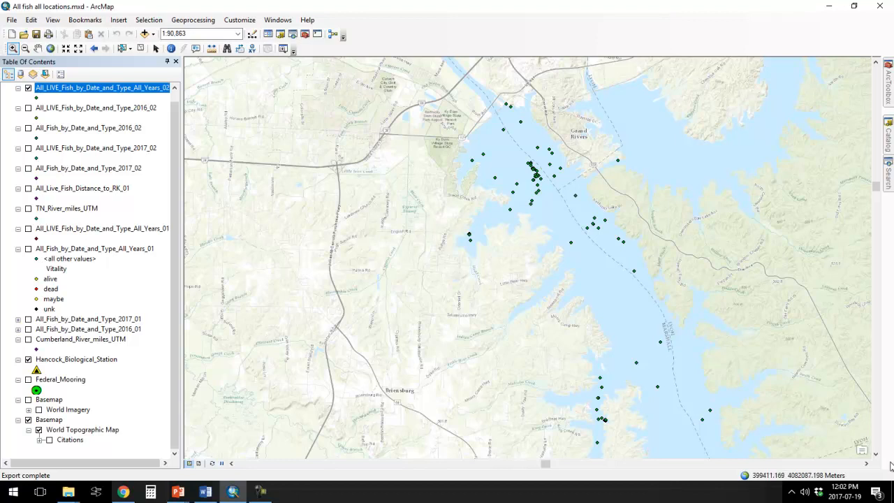
# - Open the GIS Class folder on the desktop and view the exported All fish all locations.jpg
pyautogui.click(892, 491)
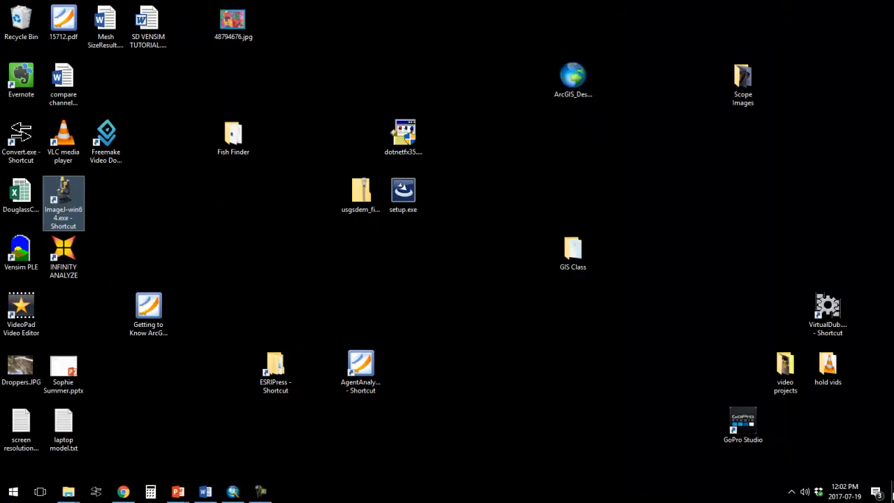
pyautogui.doubleClick(568, 256)
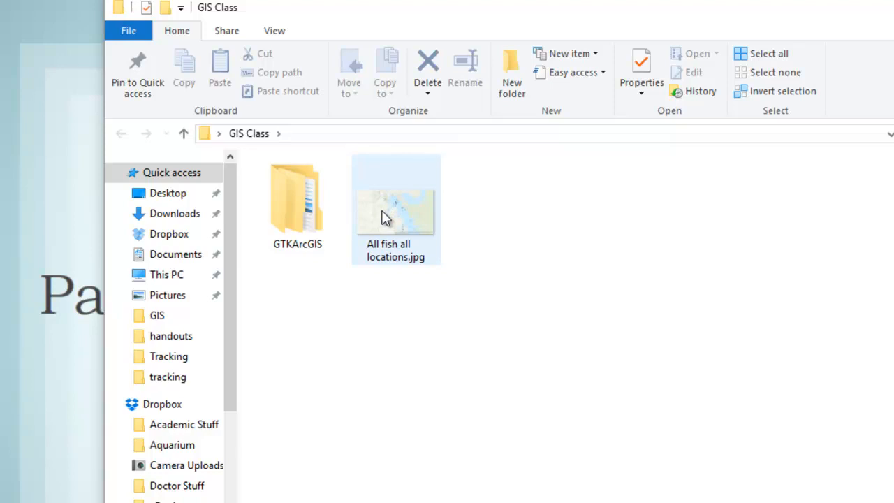
pyautogui.doubleClick(386, 218)
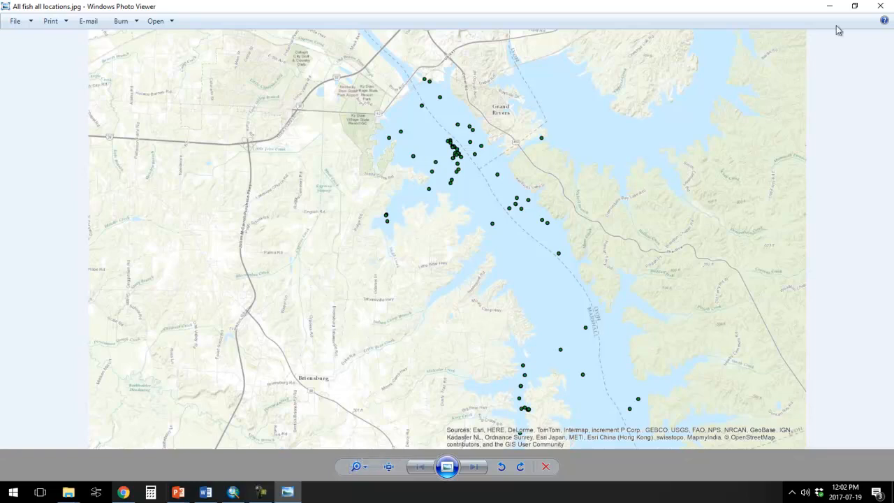
pyautogui.click(881, 5)
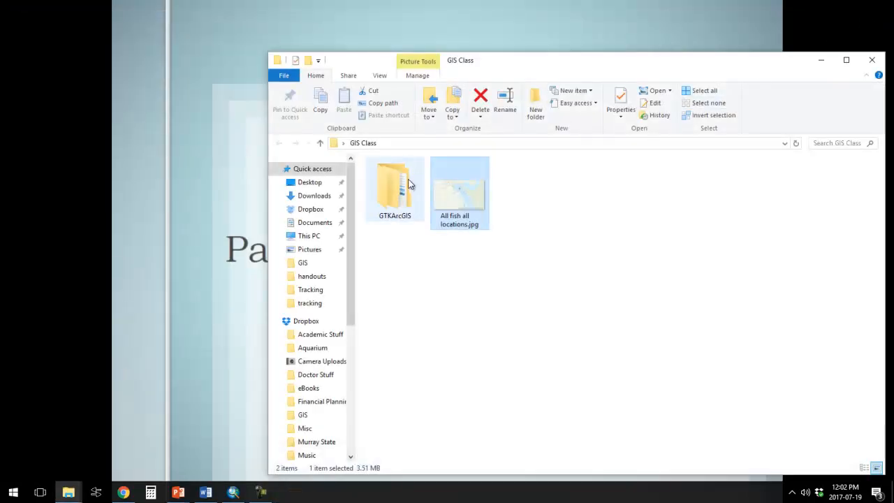
# - Copy All fish all locations.jpg from the GIS Class folder and switch to the blank Word document
pyautogui.rightClick(457, 195)
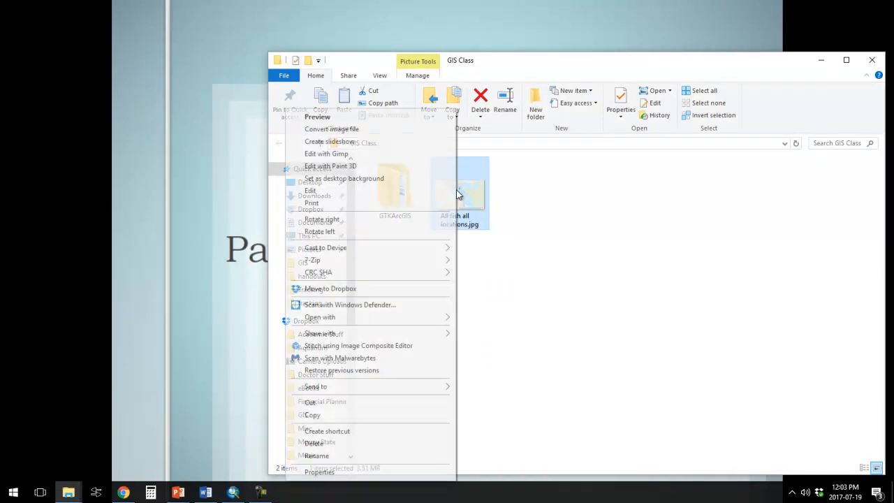
pyautogui.click(363, 415)
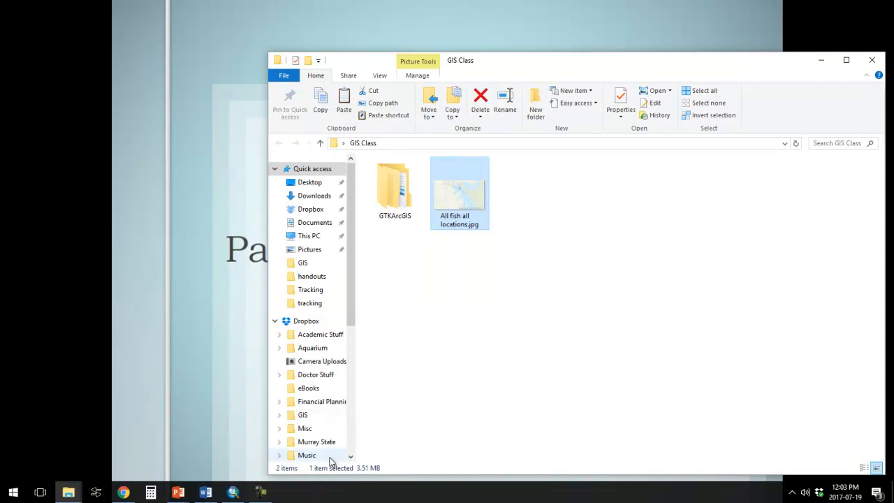
pyautogui.click(206, 492)
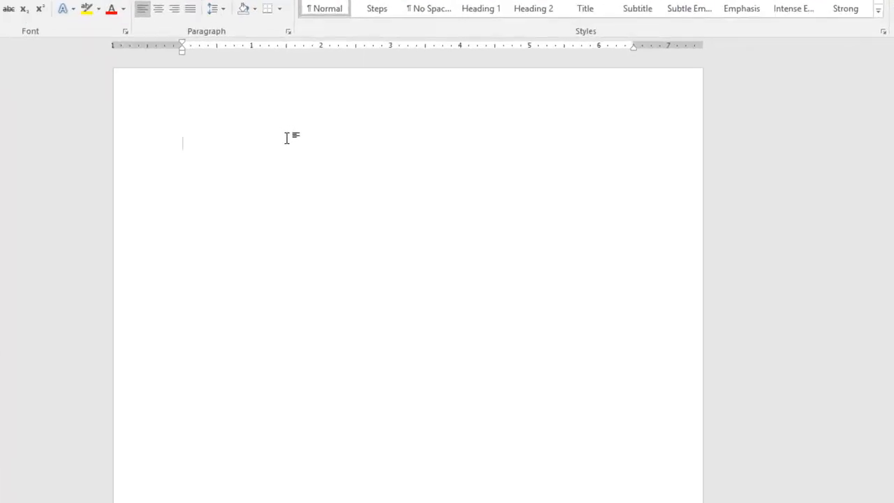
# - Add a run of blank lines in the empty document and paste the copied map image at the page's top margin
pyautogui.press('Return')
pyautogui.press('Return')
pyautogui.press('Return')
pyautogui.press('Return')
pyautogui.press('Return')
pyautogui.press('Return')
pyautogui.press('Return')
pyautogui.press('Return')
pyautogui.press('Return')
pyautogui.press('Return')
pyautogui.press('Return')
pyautogui.press('Return')
pyautogui.press('Return')
pyautogui.press('Return')
pyautogui.press('Return')
pyautogui.press('Return')
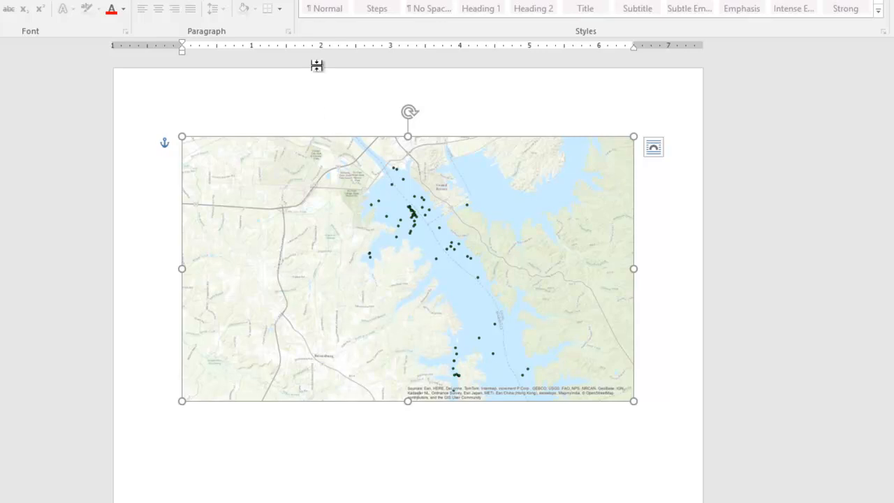
# - Review the text wrapping choices available for the pasted map picture
pyautogui.click(344, 38)
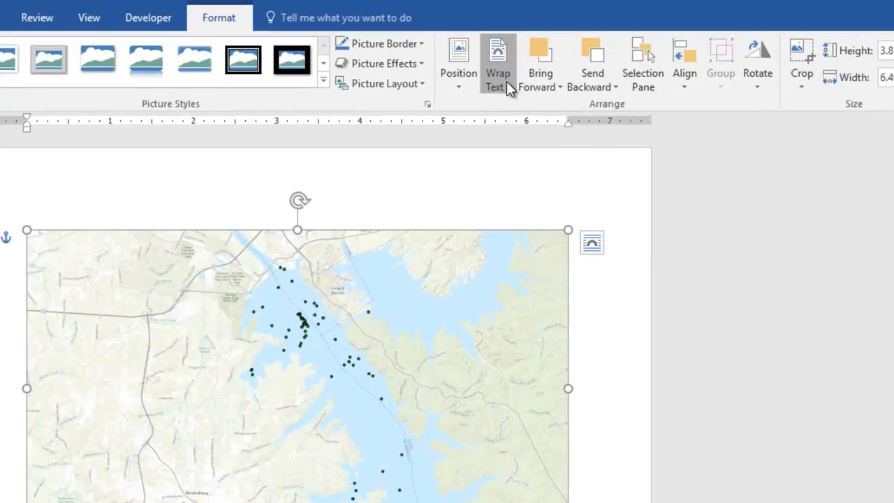
pyautogui.click(584, 89)
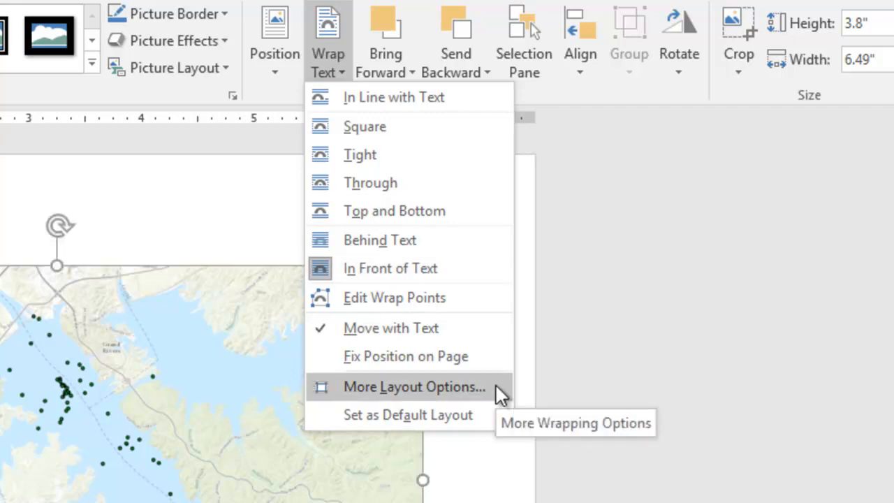
pyautogui.press('Escape')
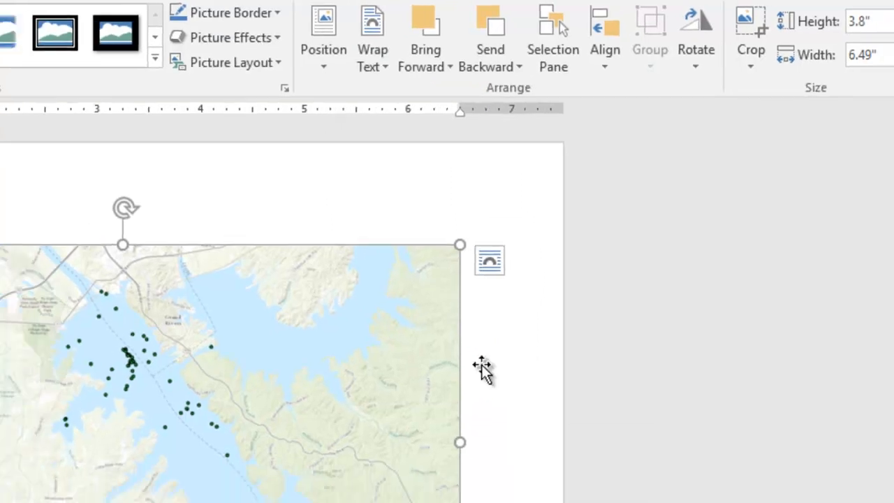
# - Move the map picture freely around the page while it is in front of text
pyautogui.moveTo(307, 265); pyautogui.dragTo(584, 278)
pyautogui.moveTo(529, 316); pyautogui.dragTo(295, 401)
pyautogui.moveTo(338, 356); pyautogui.dragTo(487, 396)
pyautogui.moveTo(531, 433); pyautogui.dragTo(371, 230)
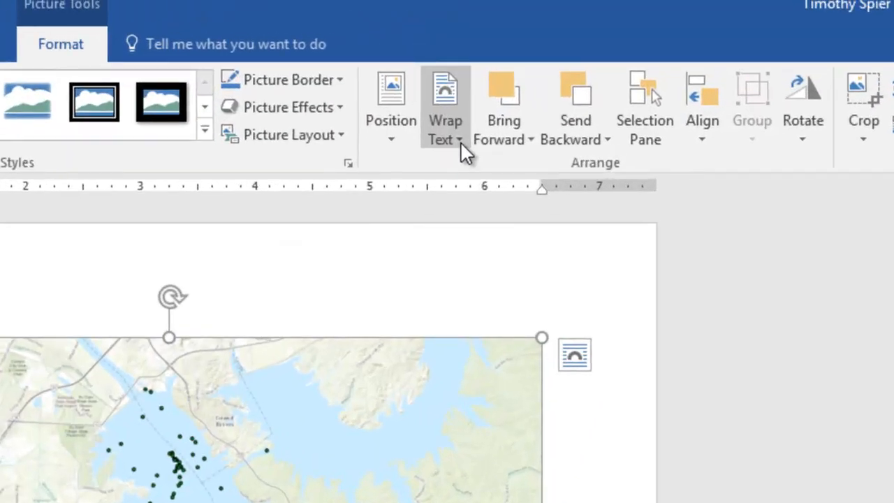
# - Set the map picture's wrapping to In Line with Text and try to move it around the page
pyautogui.click(461, 143)
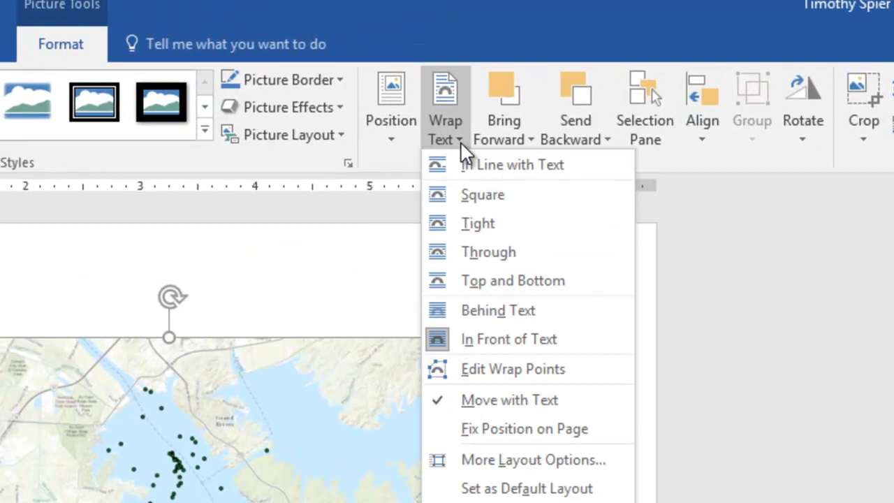
pyautogui.click(473, 166)
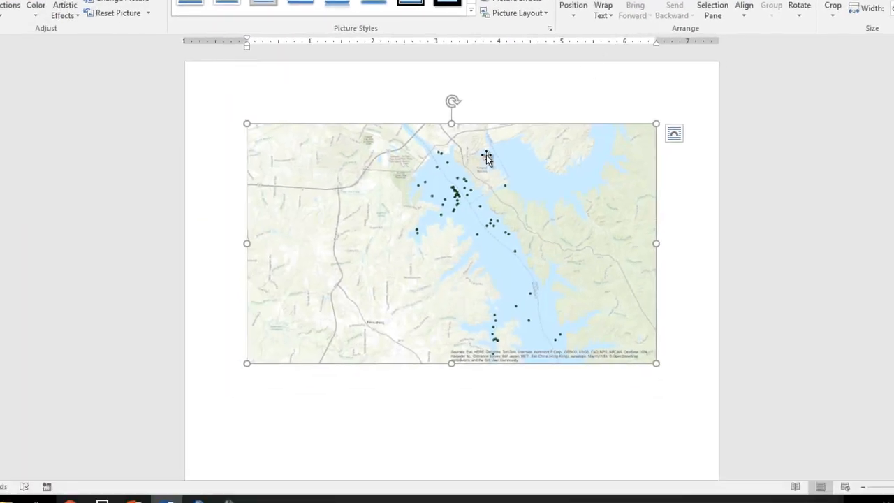
pyautogui.moveTo(379, 206); pyautogui.dragTo(688, 262)
pyautogui.moveTo(567, 278); pyautogui.dragTo(193, 302)
pyautogui.moveTo(371, 238); pyautogui.dragTo(365, 379)
pyautogui.moveTo(365, 340); pyautogui.dragTo(393, 194)
pyautogui.moveTo(383, 238); pyautogui.dragTo(396, 168)
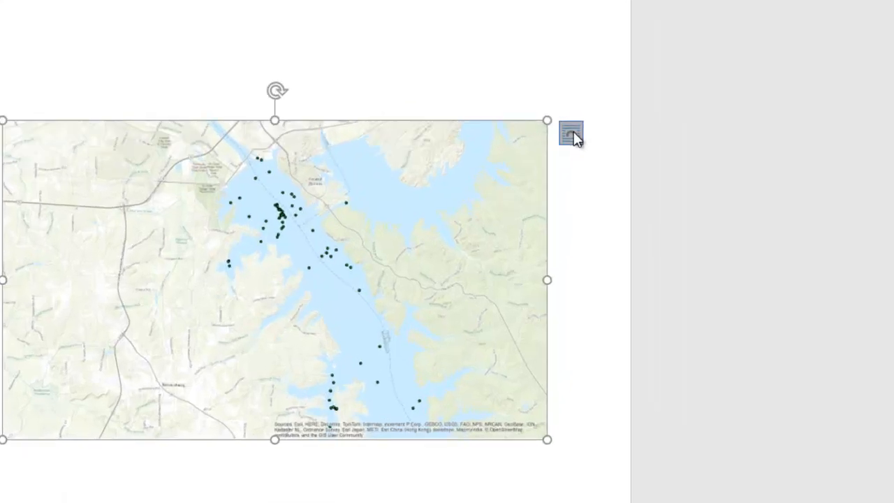
# - Set the map picture's layout to In Front of Text and shift it slightly down and to the right
pyautogui.click(674, 170)
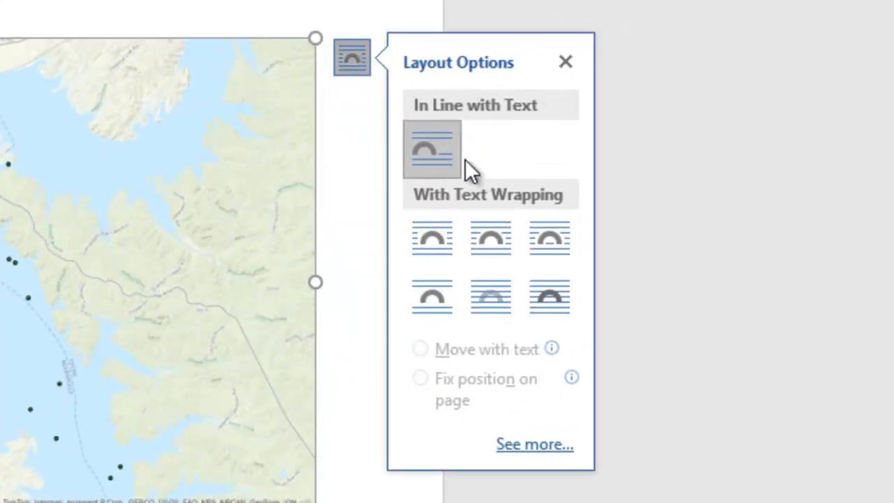
pyautogui.click(556, 301)
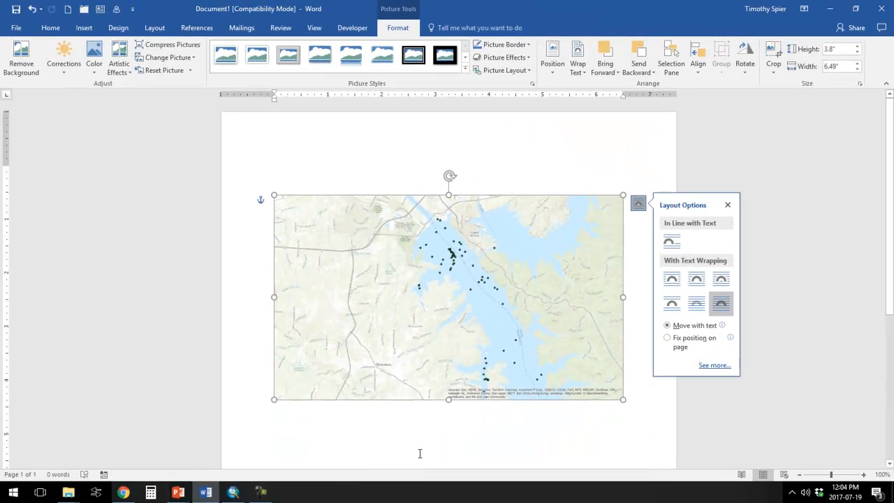
pyautogui.click(335, 480)
pyautogui.moveTo(490, 357)
pyautogui.mouseDown()
pyautogui.moveTo(571, 286)
pyautogui.moveTo(386, 382)
pyautogui.moveTo(489, 373)
pyautogui.moveTo(486, 364)
pyautogui.mouseUp()
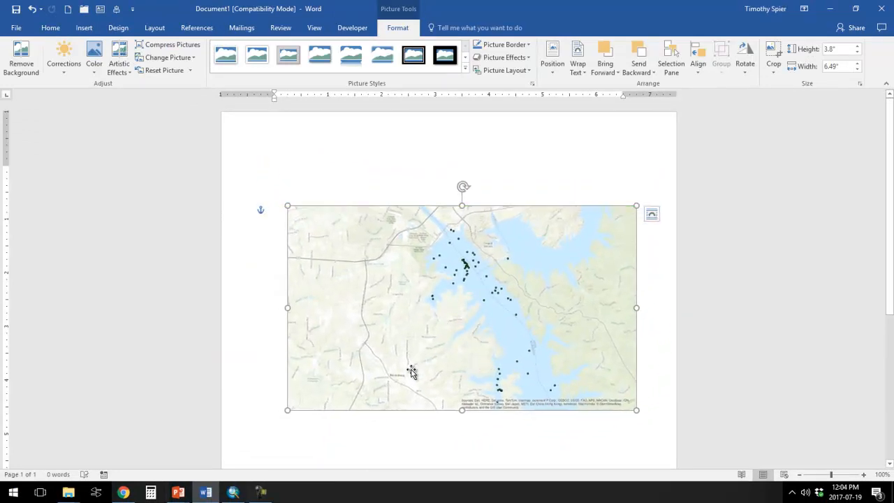
# - Insert five blank lines above the map picture and check how it moves with the text
pyautogui.click(394, 163)
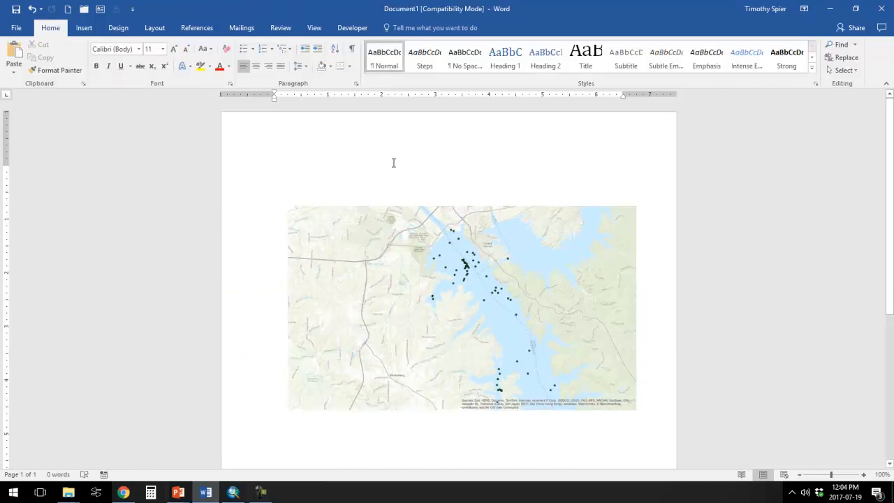
pyautogui.press('Return')
pyautogui.press('Return')
pyautogui.press('Return')
pyautogui.press('Return')
pyautogui.press('Return')
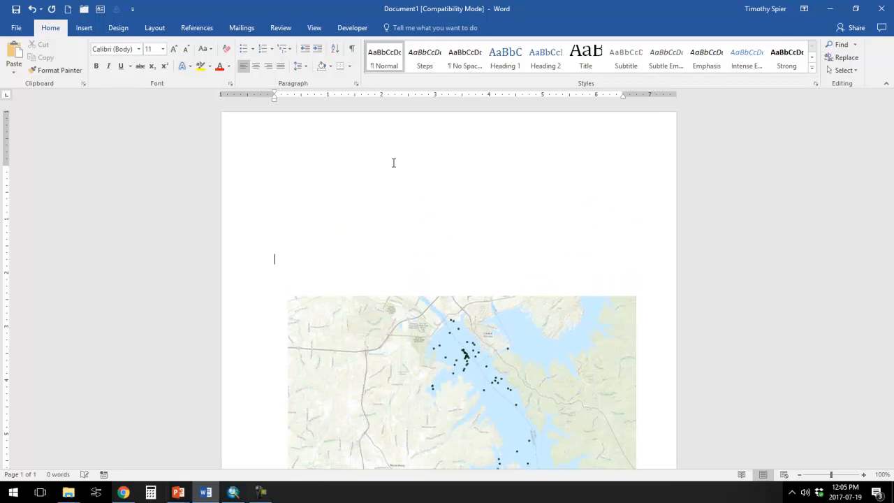
pyautogui.scroll(-5, 394, 250)
pyautogui.scroll(4, 393, 249)
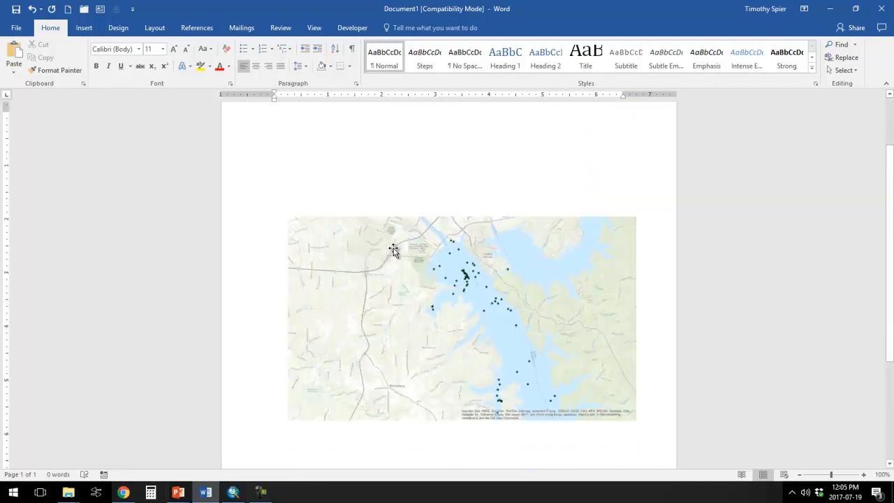
# - Insert three more blank lines above the map picture and check its position on the page
pyautogui.click(416, 154)
pyautogui.press('Return')
pyautogui.press('Return')
pyautogui.press('Return')
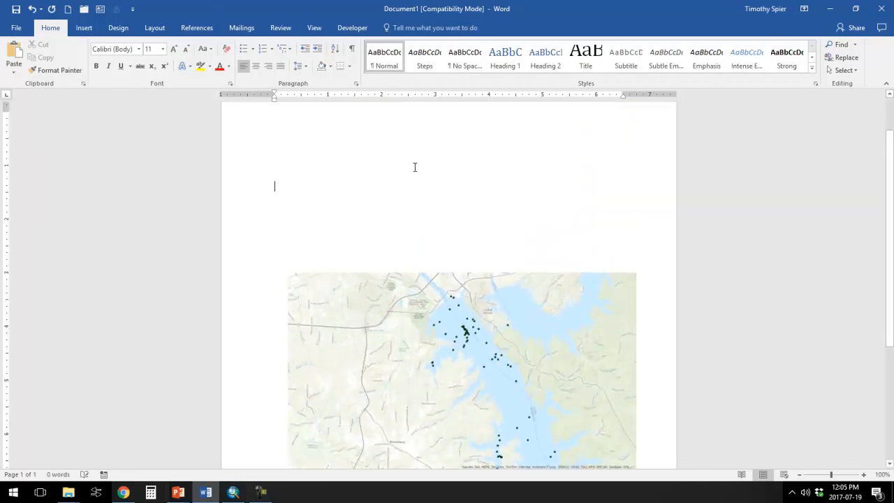
pyautogui.scroll(2, 415, 183)
pyautogui.scroll(-4, 415, 183)
pyautogui.scroll(3, 414, 183)
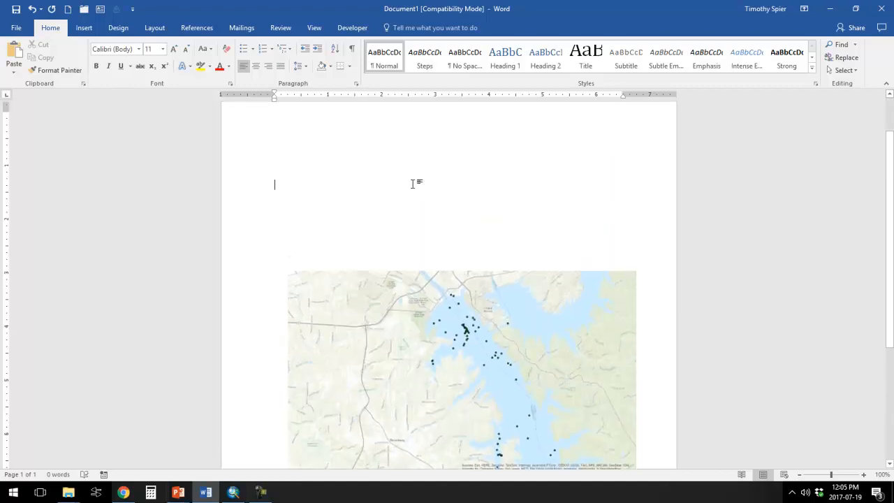
# - Move the map picture up to just below the top margin of the page
pyautogui.moveTo(384, 290); pyautogui.dragTo(373, 147)
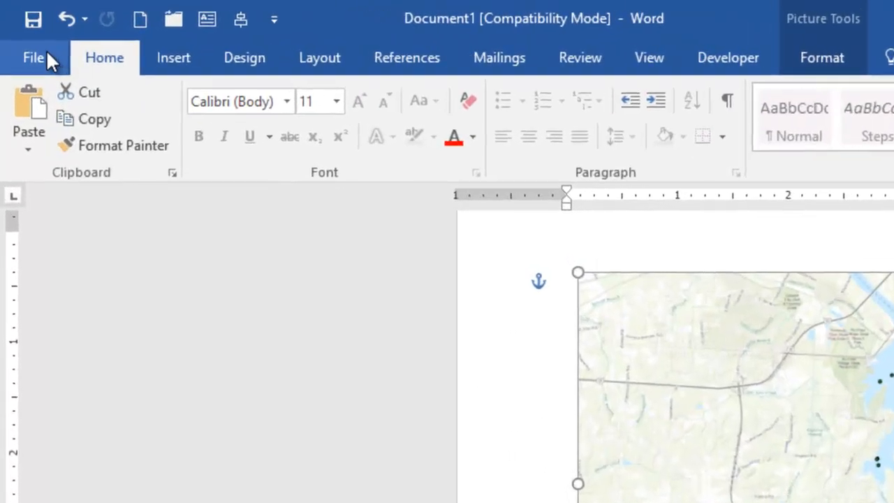
# - Look through the Proofing and General categories of Word Options for the default picture wrapping setting
pyautogui.click(20, 34)
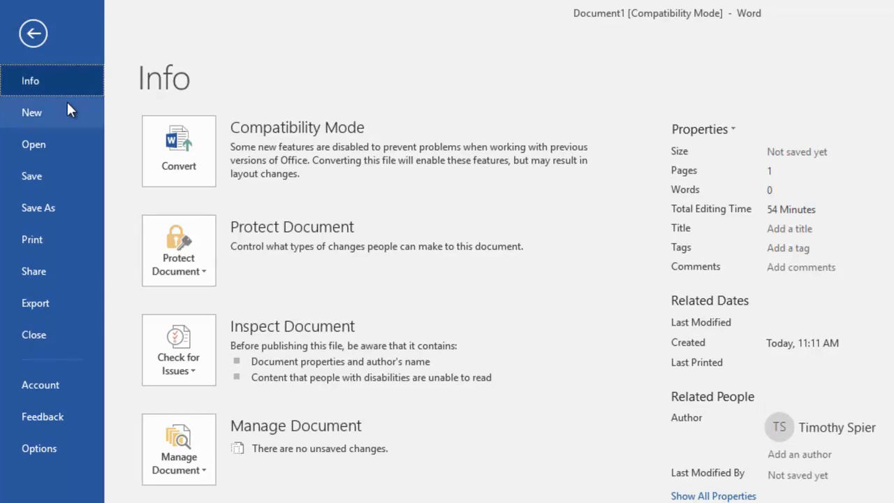
pyautogui.press('Escape')
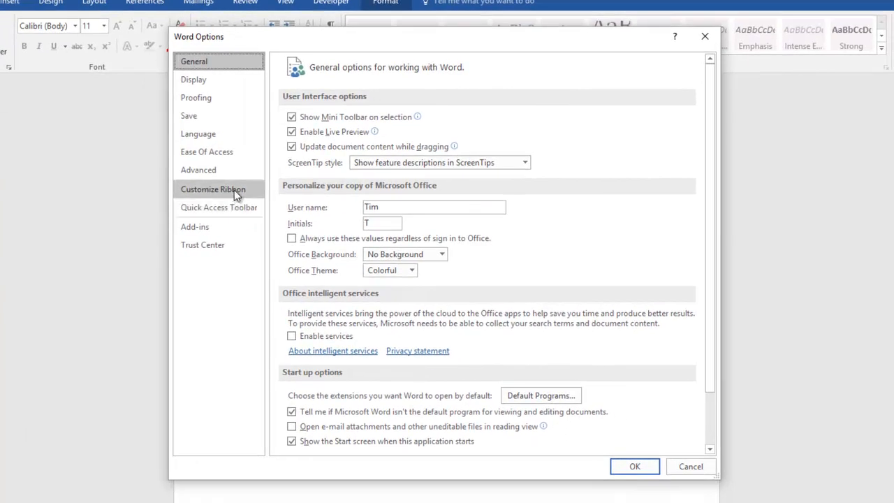
pyautogui.click(207, 92)
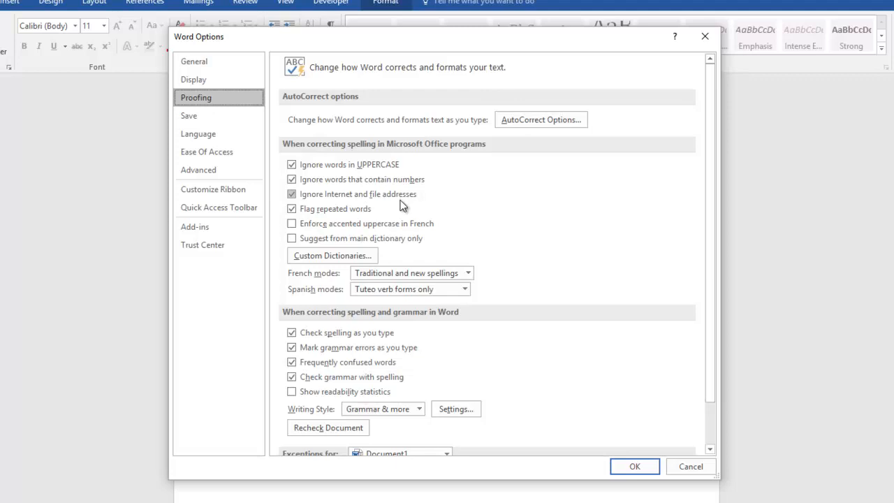
pyautogui.scroll(-2, 403, 205)
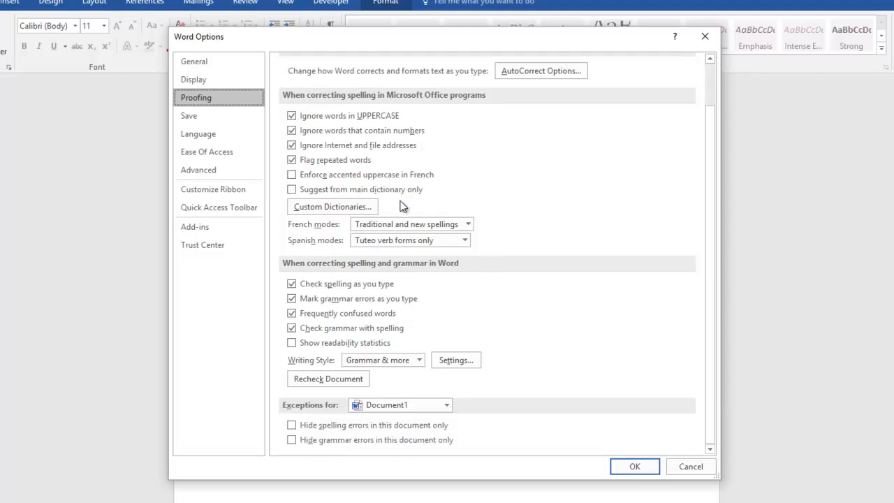
pyautogui.scroll(2, 402, 204)
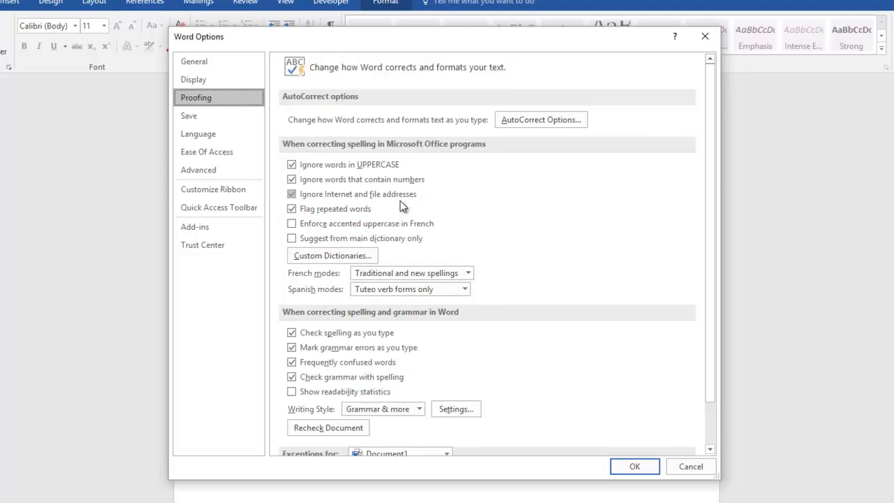
pyautogui.click(213, 60)
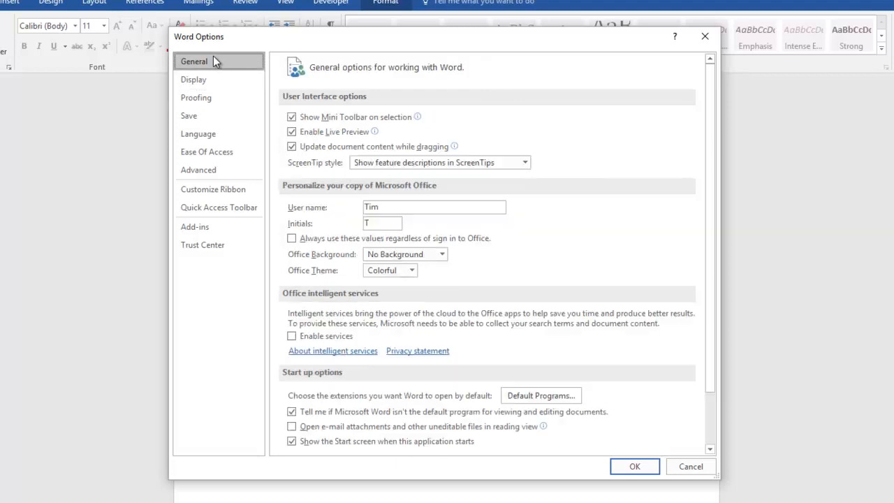
pyautogui.scroll(-2, 410, 203)
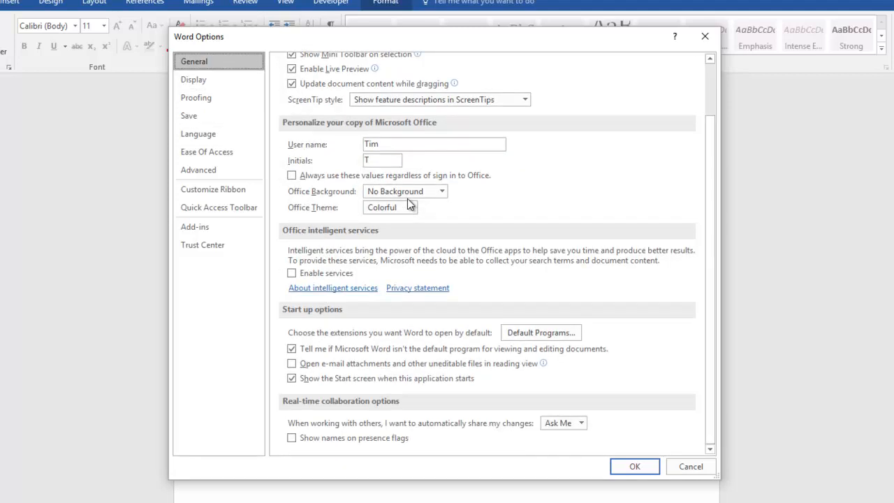
pyautogui.scroll(2, 411, 208)
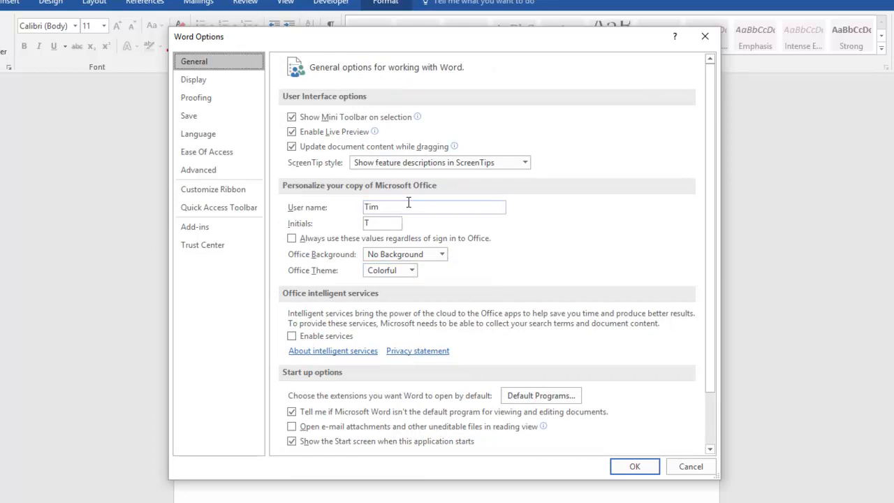
# - Check the Insert/paste pictures as setting under Cut, copy, and paste in the Advanced options, and close the options without saving changes
pyautogui.click(241, 174)
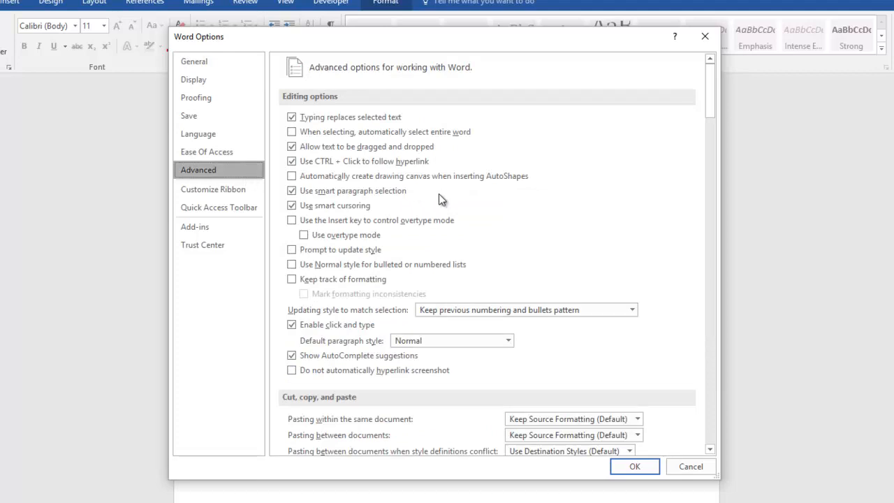
pyautogui.scroll(-5, 438, 193)
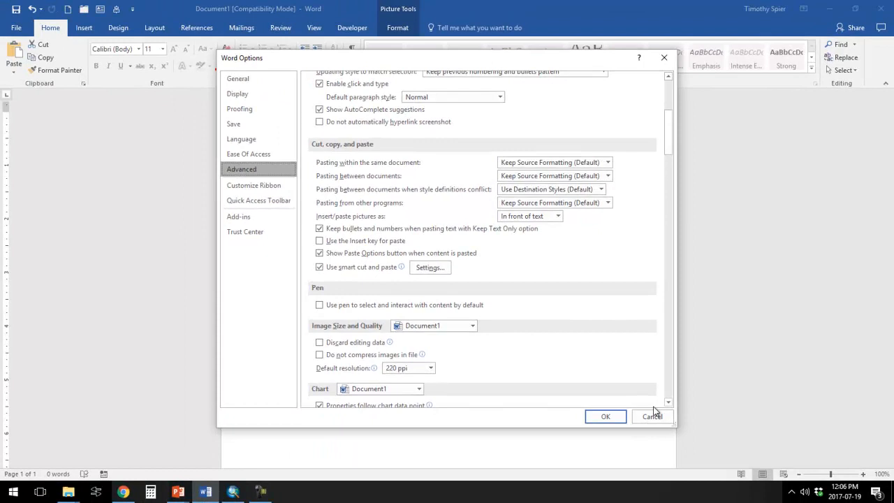
pyautogui.click(646, 415)
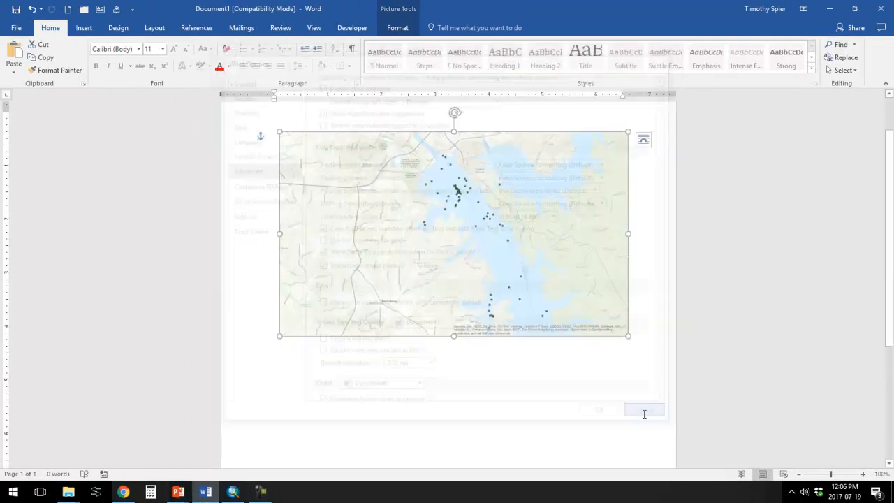